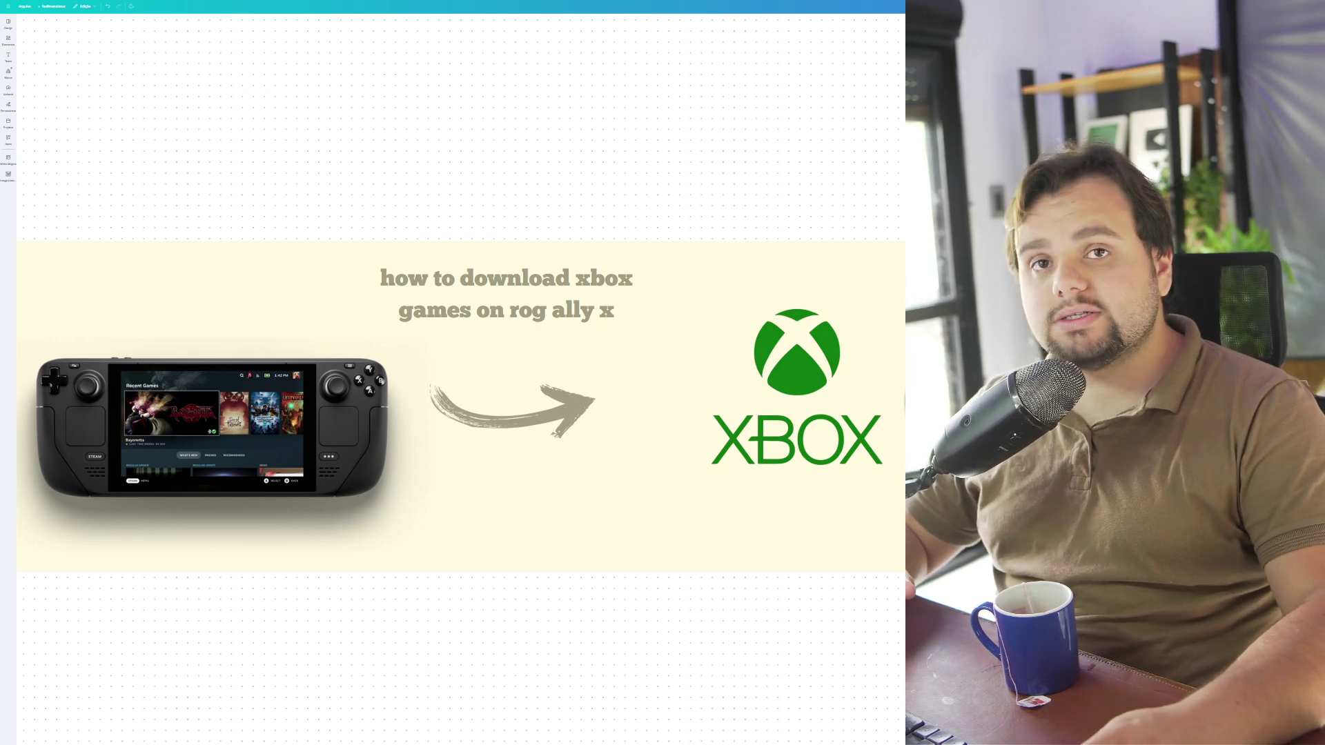
scroll(456, 414, "down", 5)
scroll(456, 414, "left", 4)
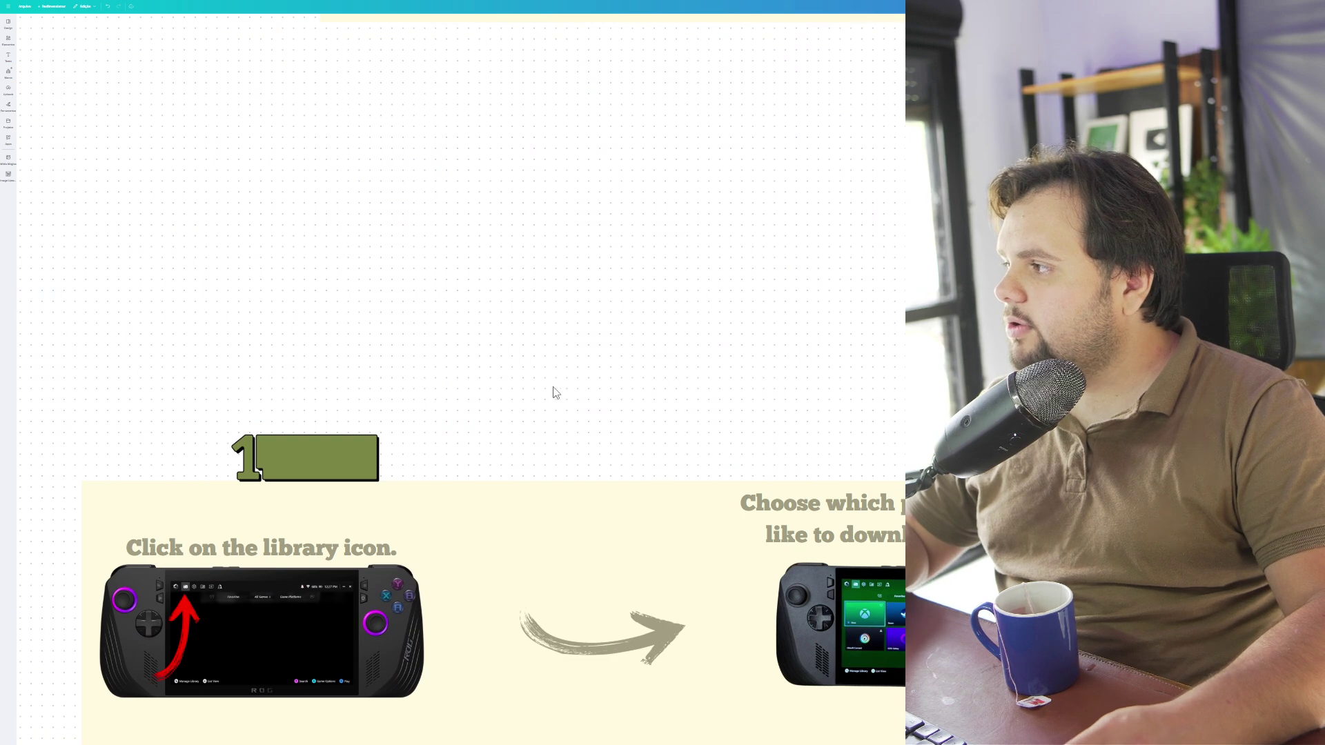
scroll(415, 497, "up", 5)
scroll(404, 513, "up", 3)
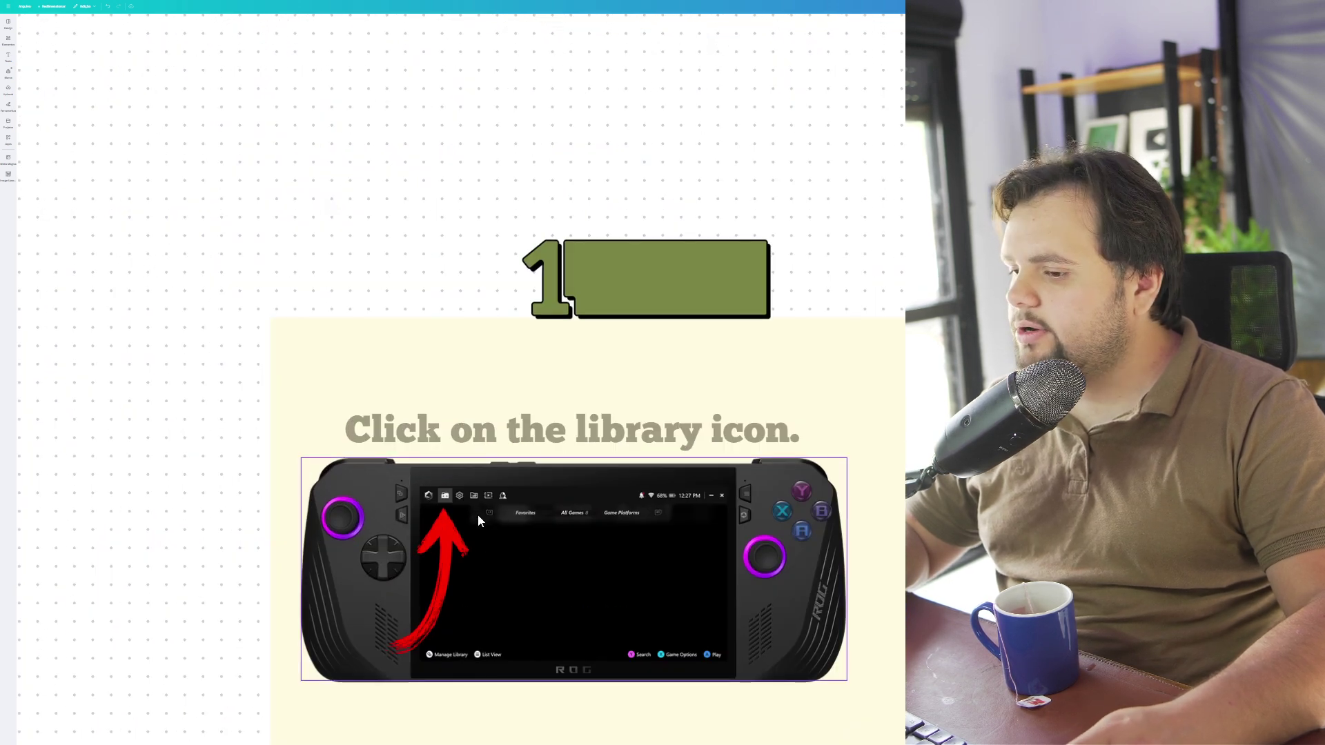
scroll(456, 514, "down", 3)
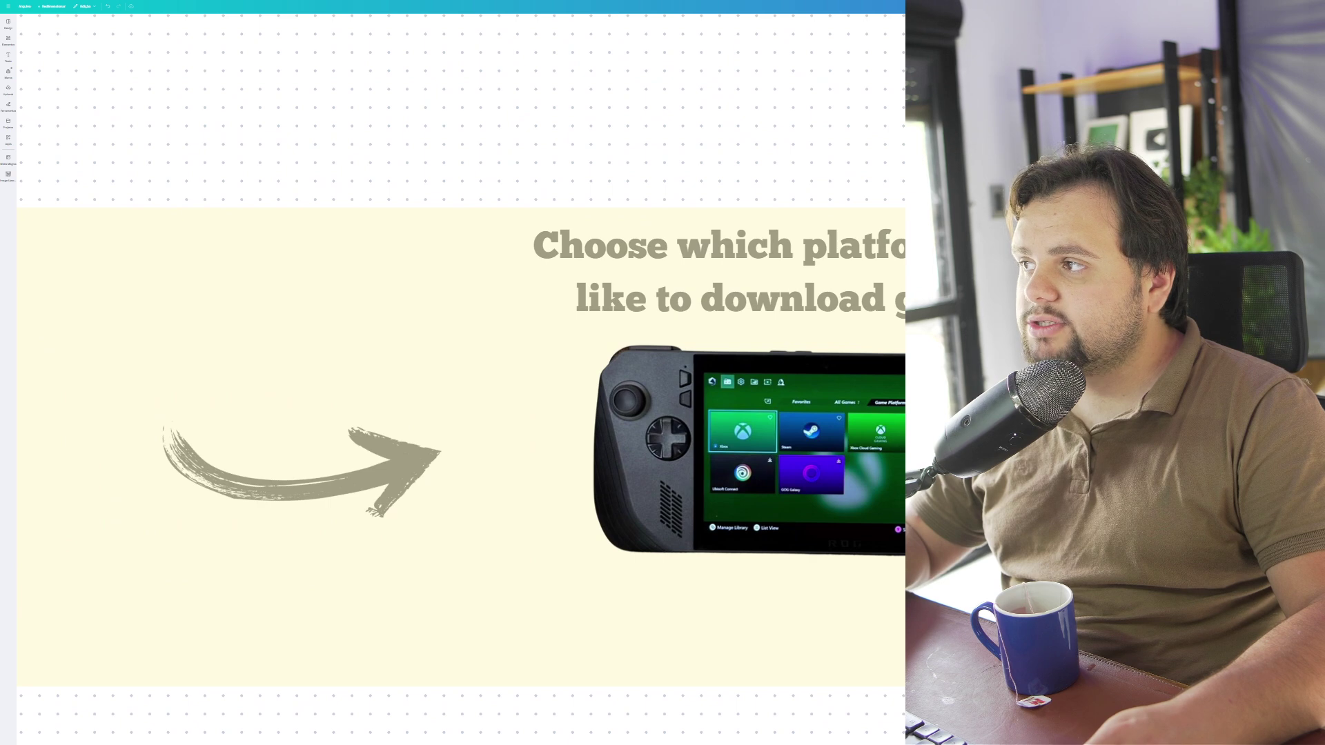
scroll(456, 414, "right", 5)
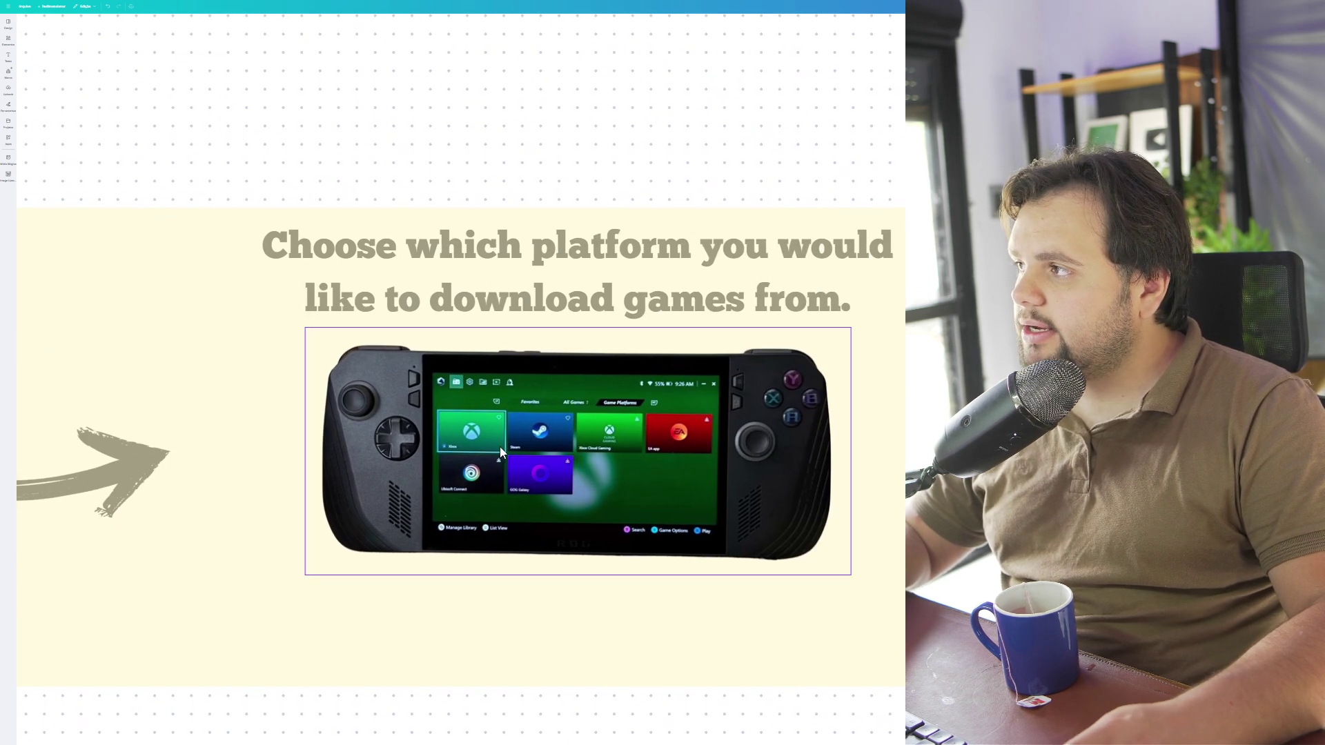
scroll(500, 446, "down", 10)
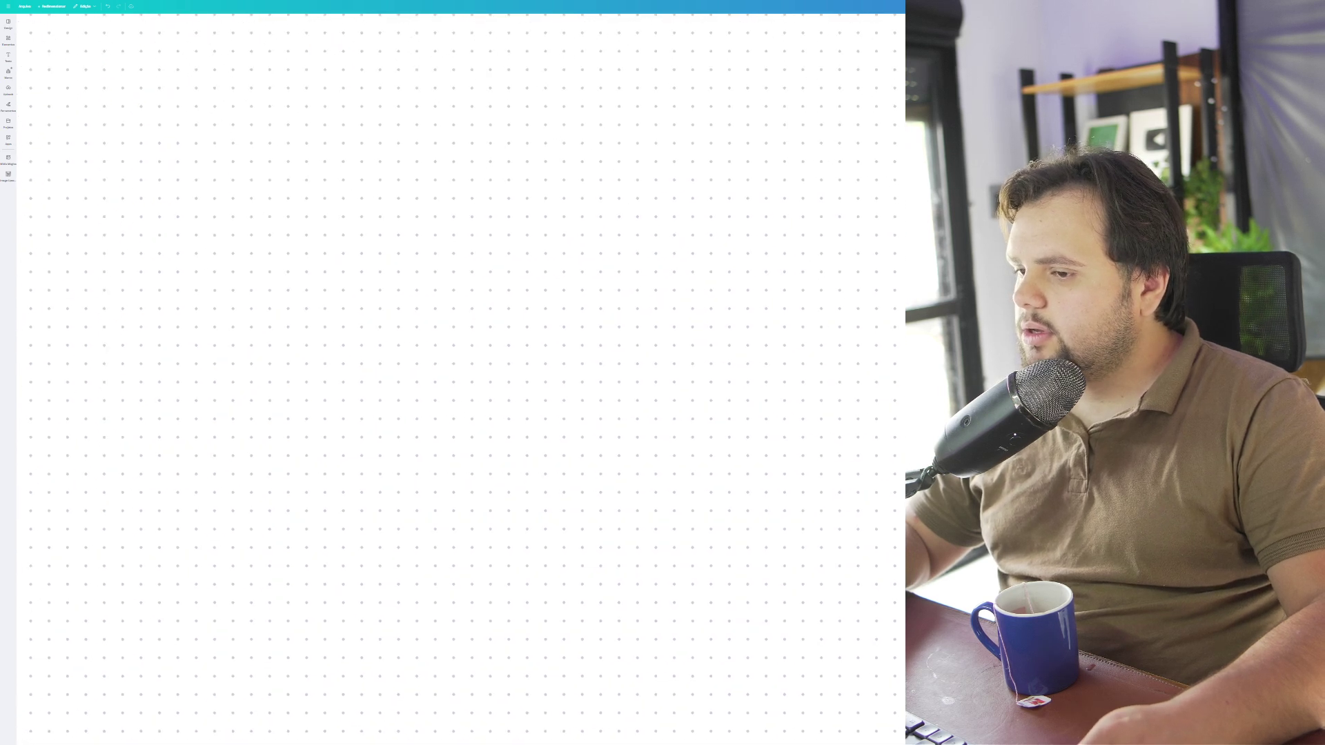
scroll(655, 369, "down", 5)
scroll(655, 369, "right", 3)
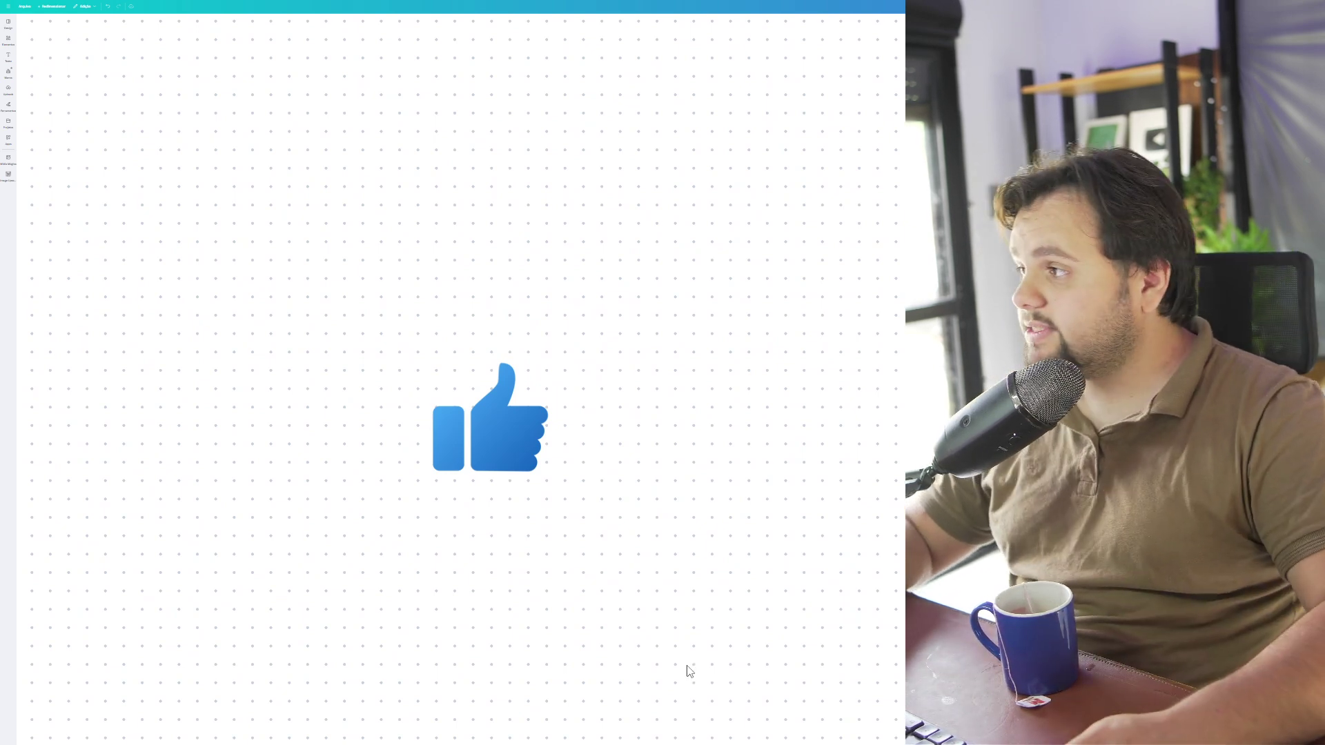
scroll(704, 673, "down", 8)
scroll(621, 466, "down", 3)
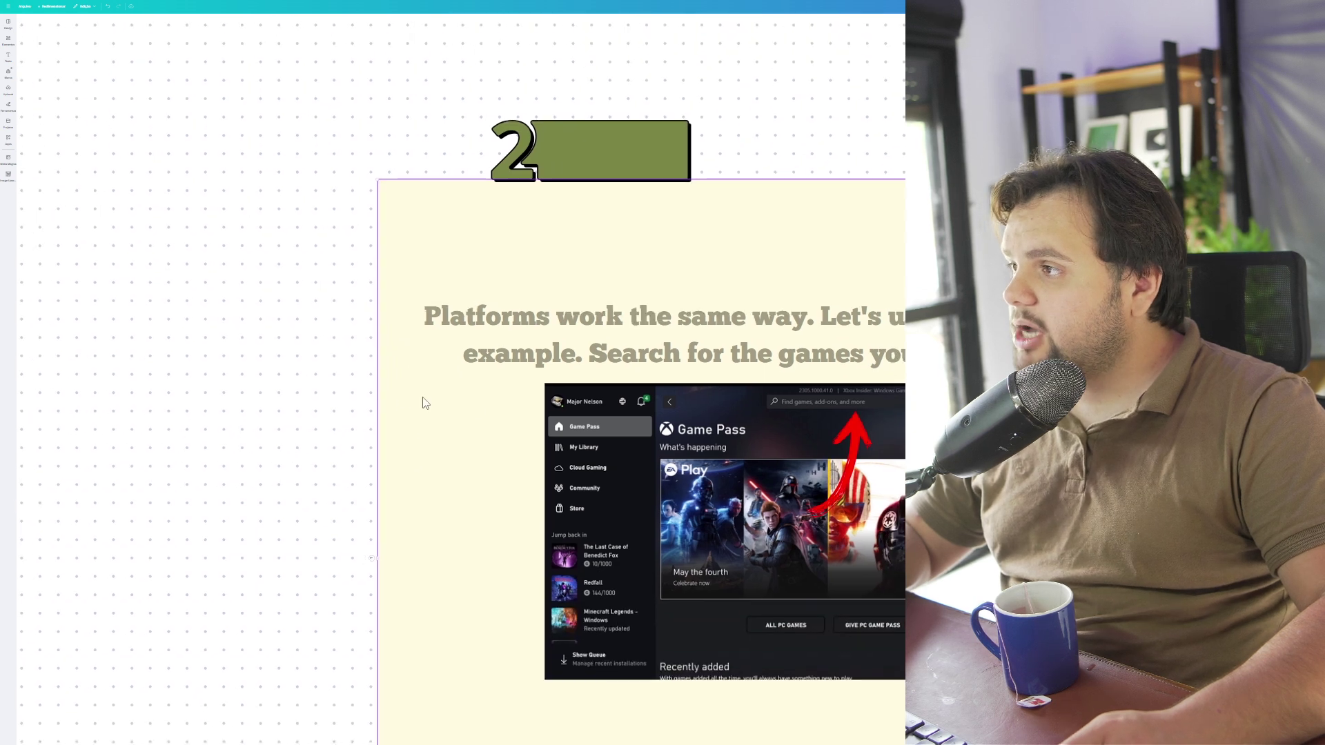
scroll(724, 363, "down", 4)
scroll(466, 394, "up", 2)
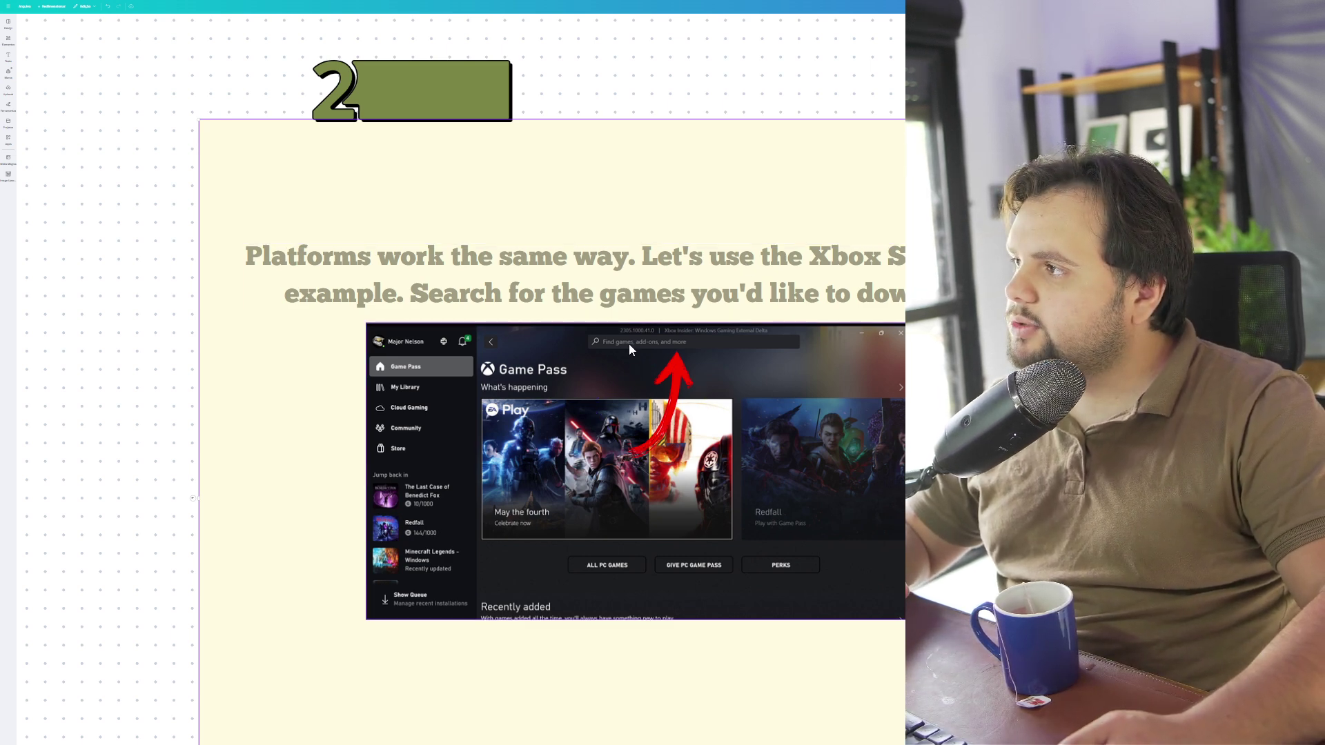
scroll(628, 344, "right", 10)
scroll(506, 594, "right", 5)
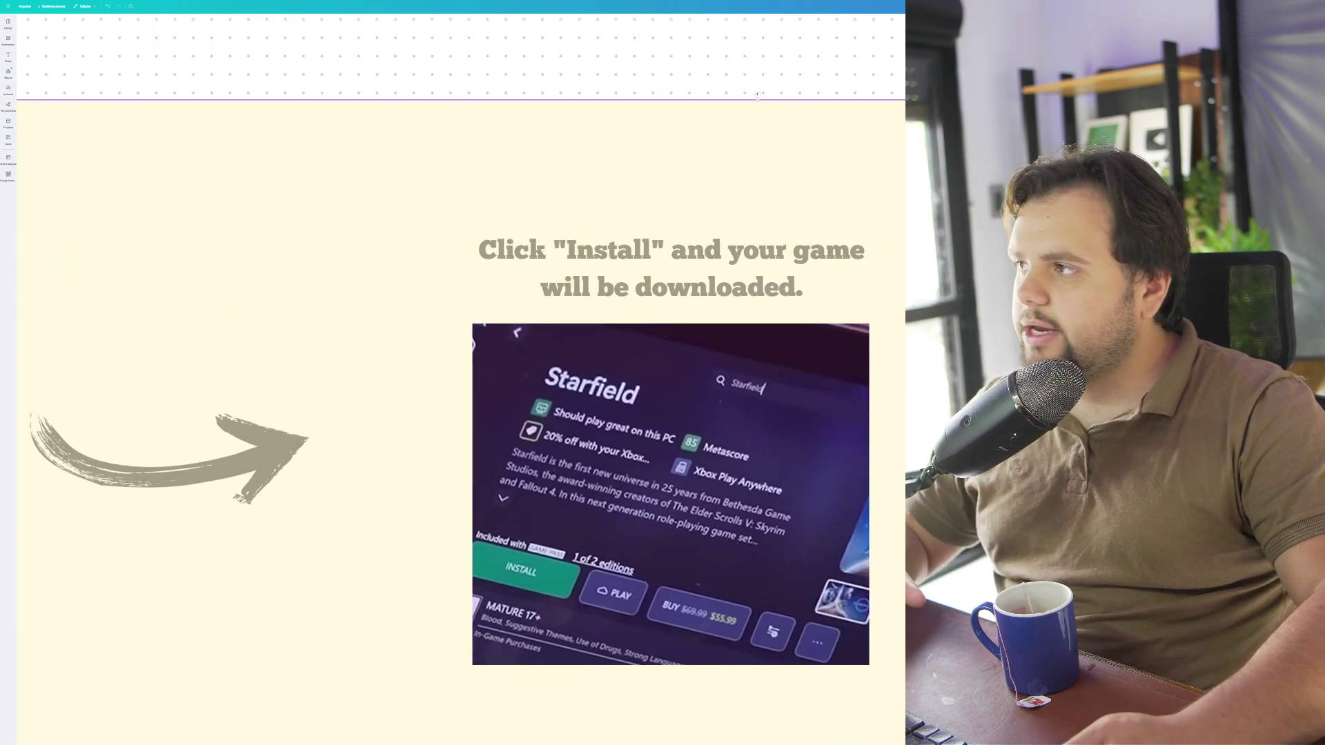
scroll(818, 108, "right", 6)
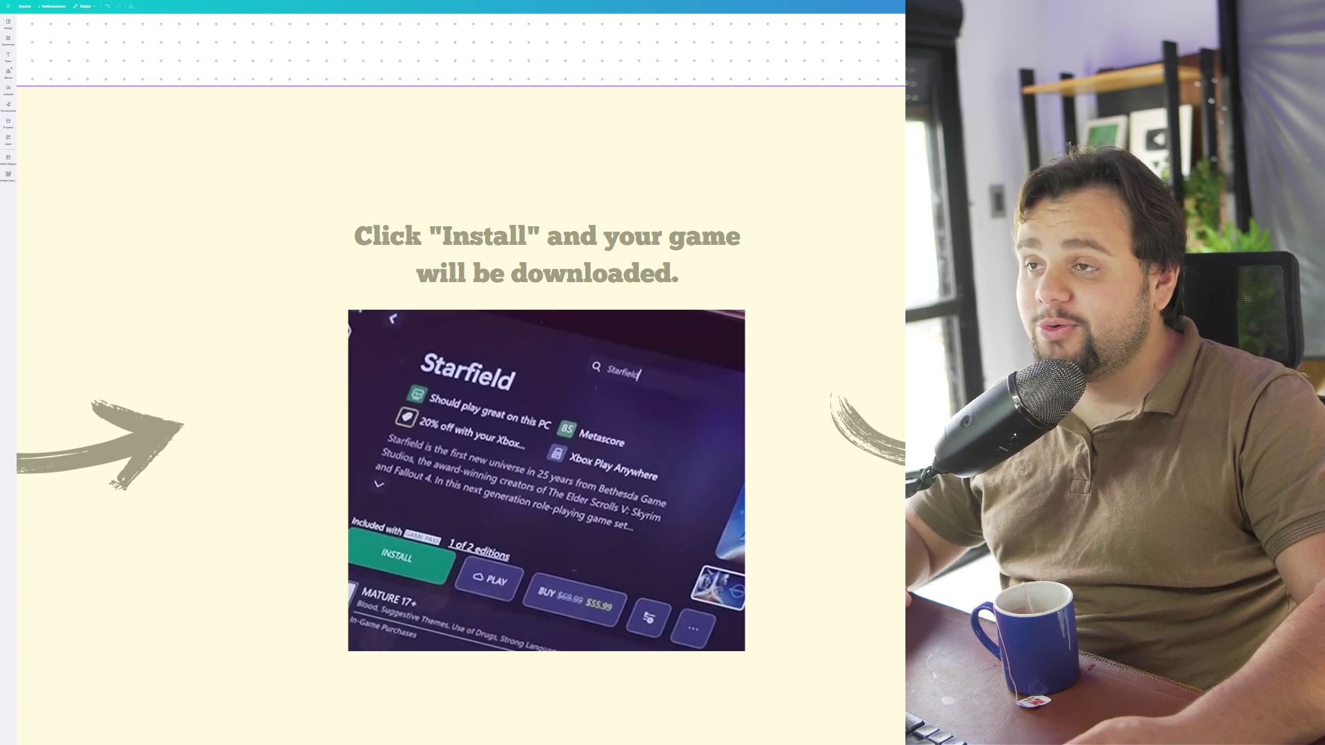
scroll(467, 414, "right", 10)
scroll(466, 415, "right", 5)
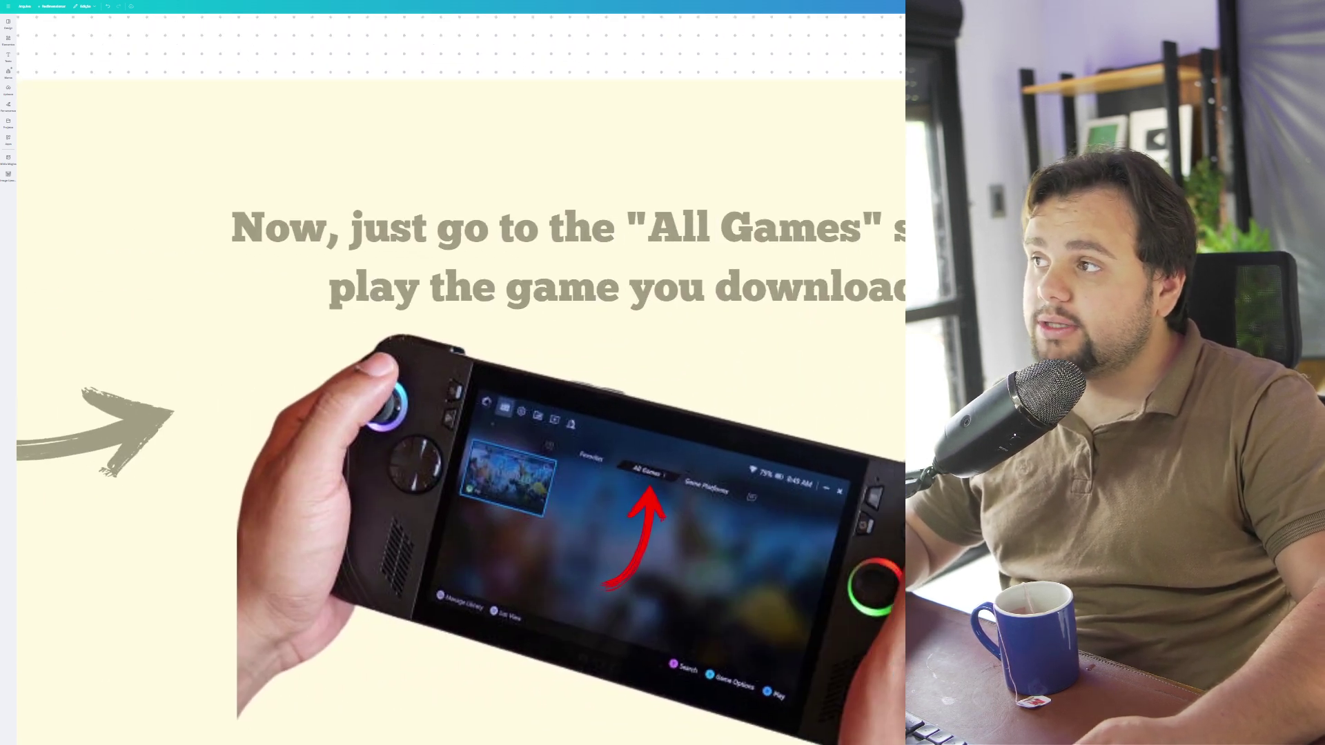
scroll(467, 415, "down", 3)
scroll(466, 414, "down", 8)
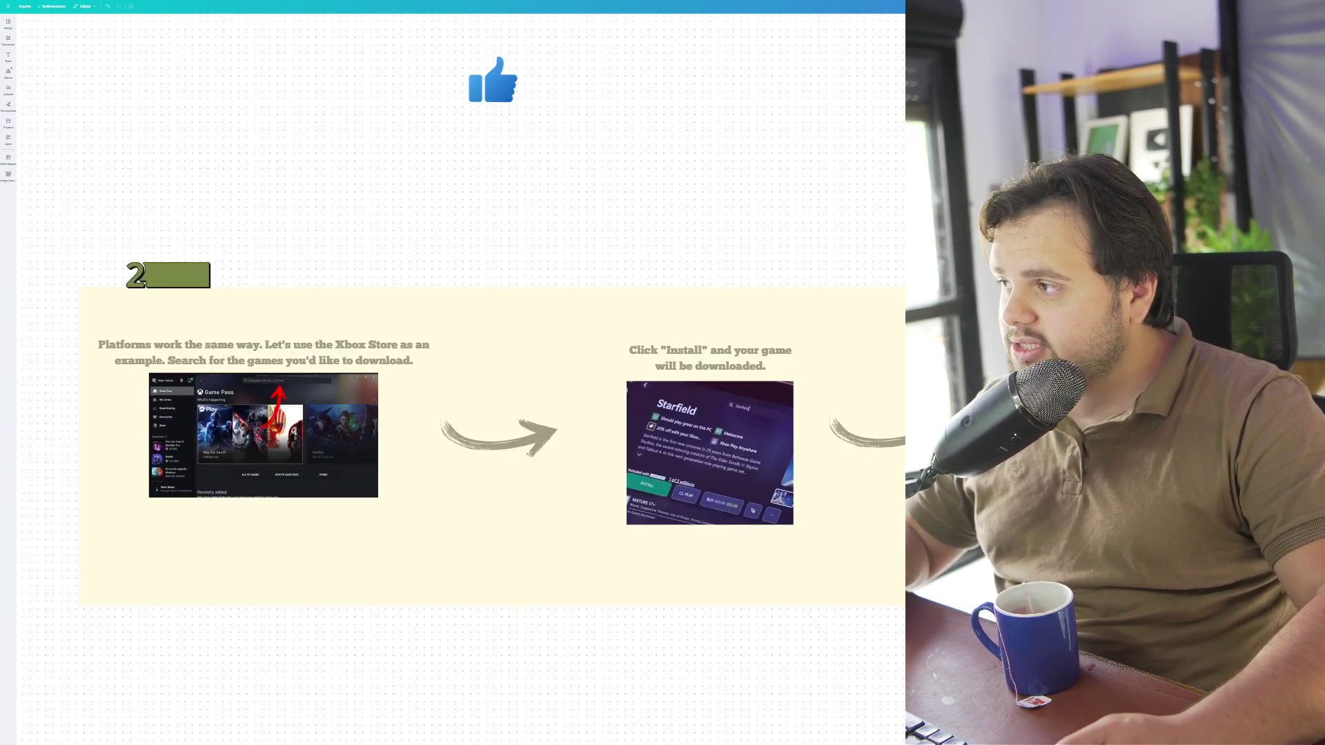